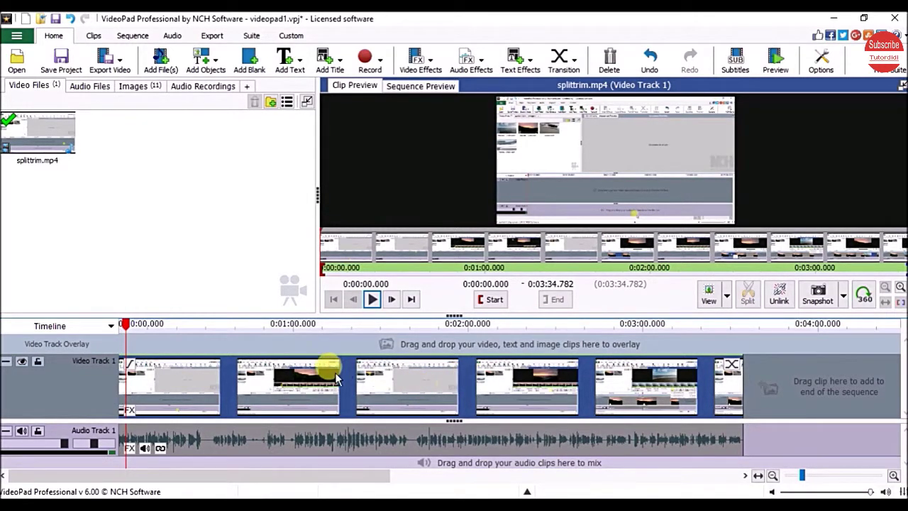
Step: Open the Sequence 1 subtitle editor and pause playback at 0:00:02.767 for the first line
{"action": "left_click", "coordinate": [371, 299]}
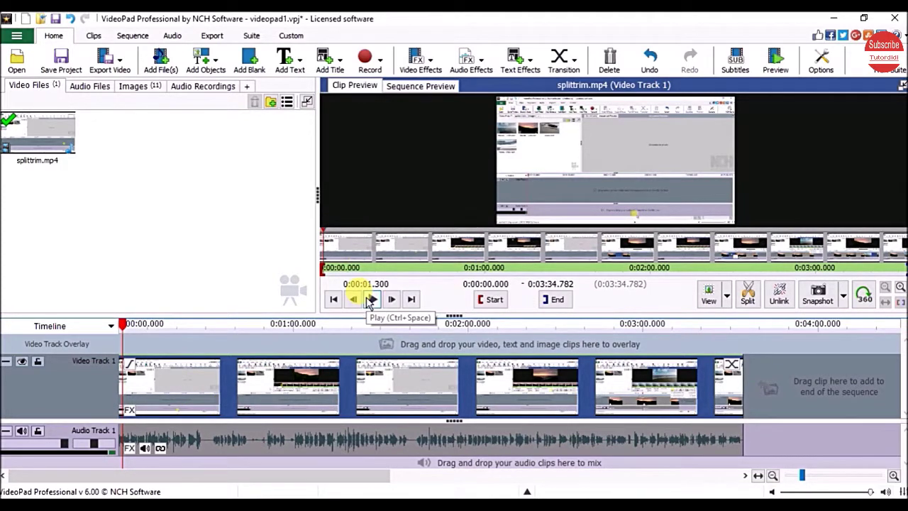
{"action": "left_click", "coordinate": [747, 69]}
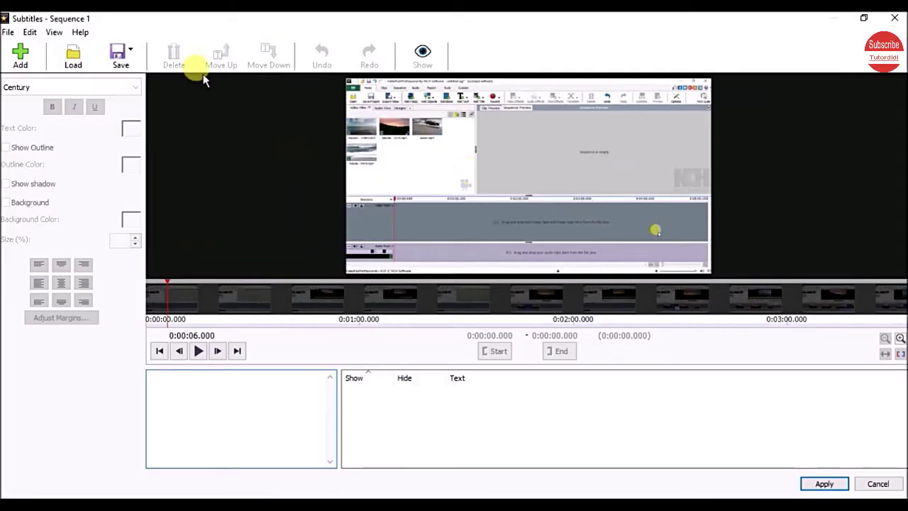
{"action": "left_click", "coordinate": [198, 352]}
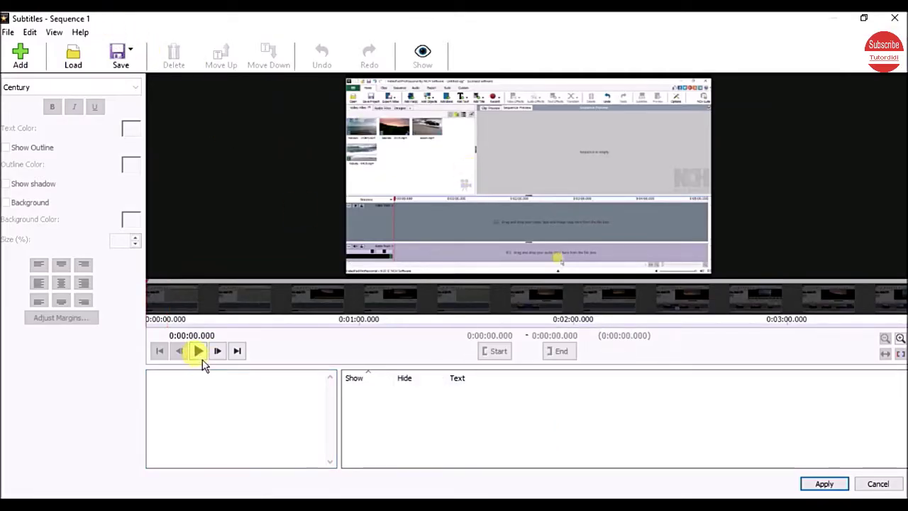
{"action": "left_click", "coordinate": [202, 361]}
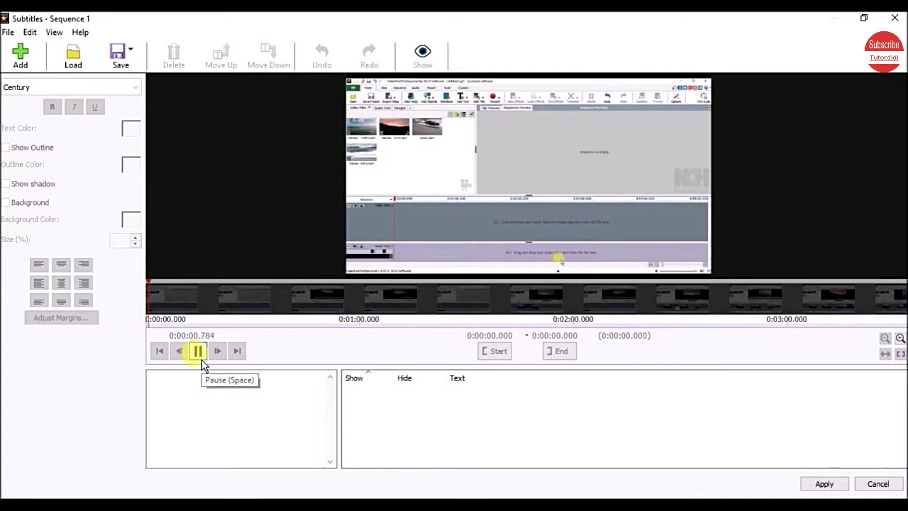
{"action": "left_click", "coordinate": [199, 355]}
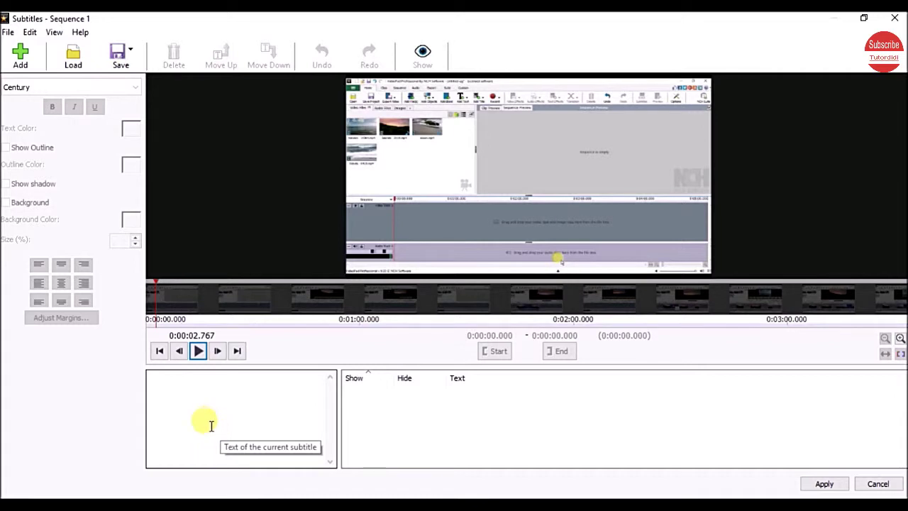
{"action": "left_click", "coordinate": [201, 400]}
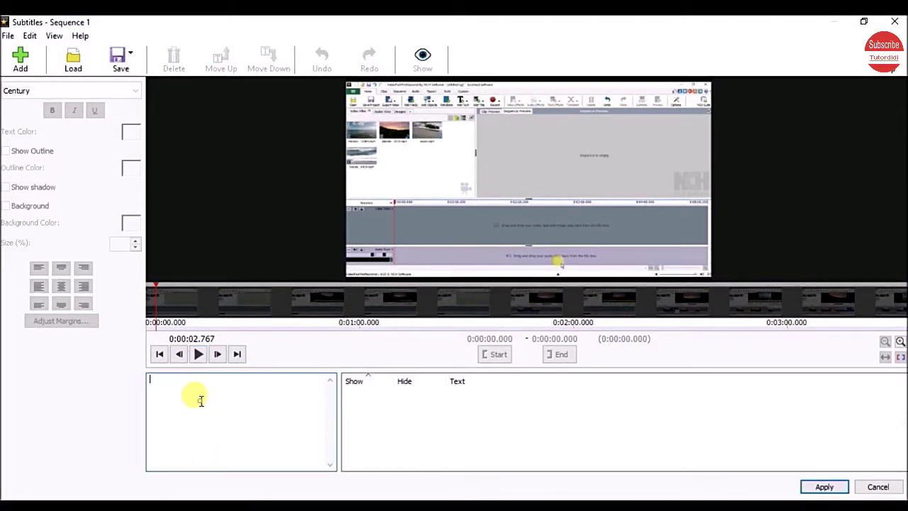
Step: Type 'In this part we are going to see how to split' and start the subtitle at 0:00:00.000
{"action": "type", "text": "In this "}
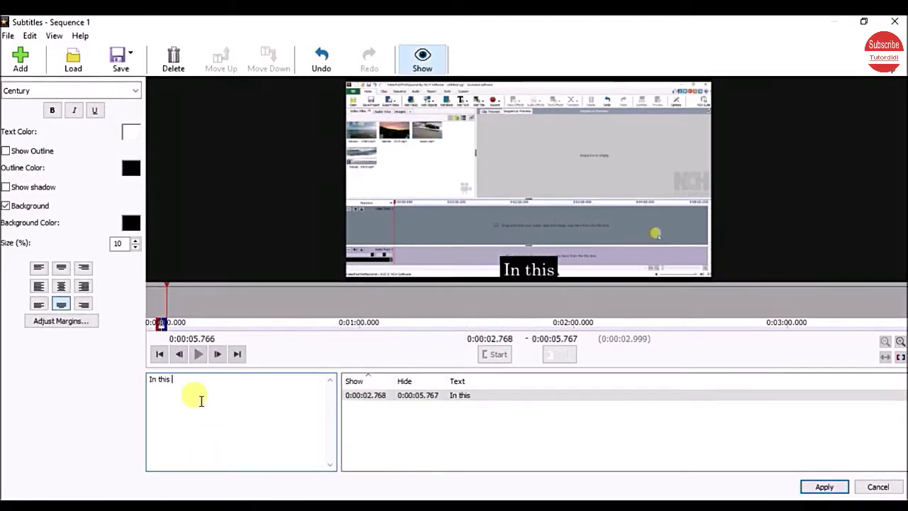
{"action": "type", "text": "part "}
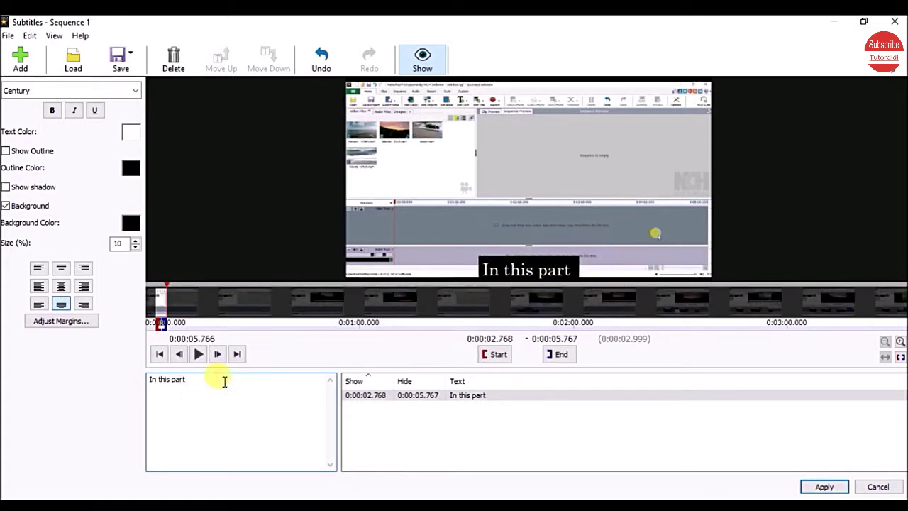
{"action": "type", "text": "we are going to see how to split"}
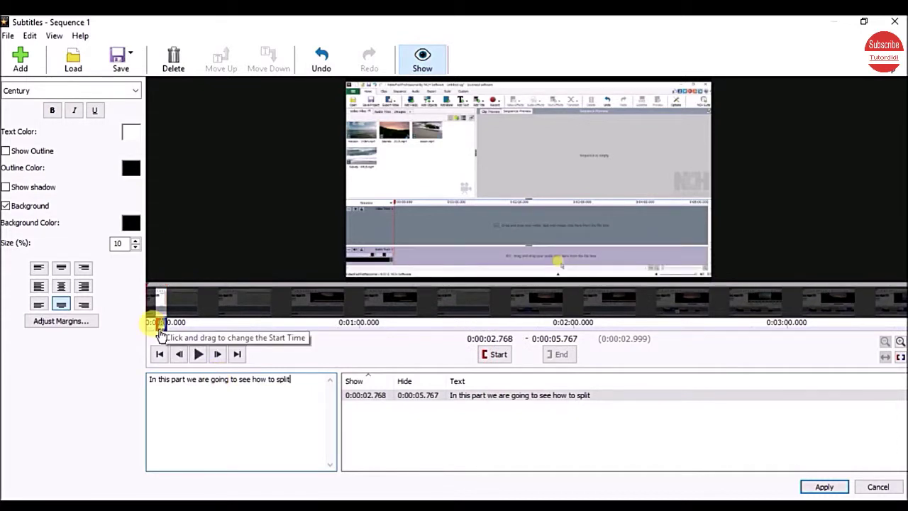
{"action": "mouse_move", "coordinate": [161, 333]}
{"action": "left_mouse_down"}
{"action": "mouse_move", "coordinate": [145, 333]}
{"action": "mouse_move", "coordinate": [149, 323]}
{"action": "left_mouse_up"}
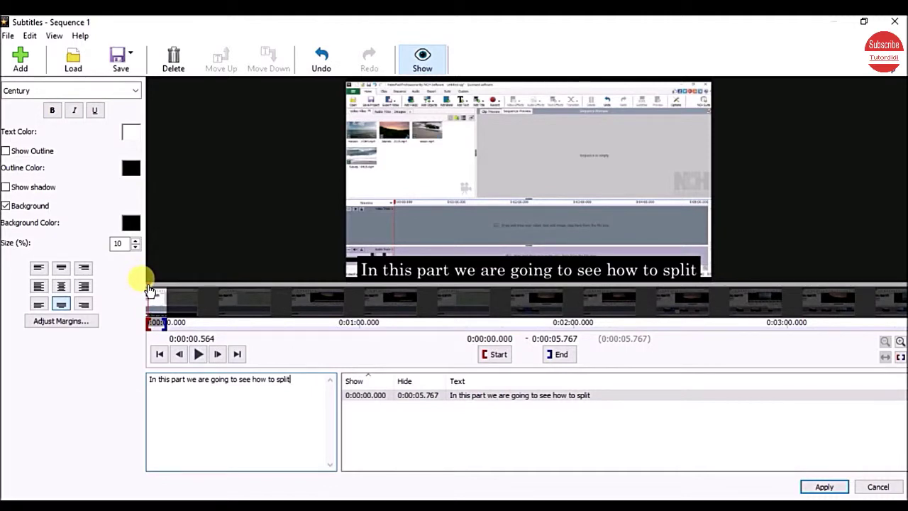
{"action": "left_click", "coordinate": [199, 353]}
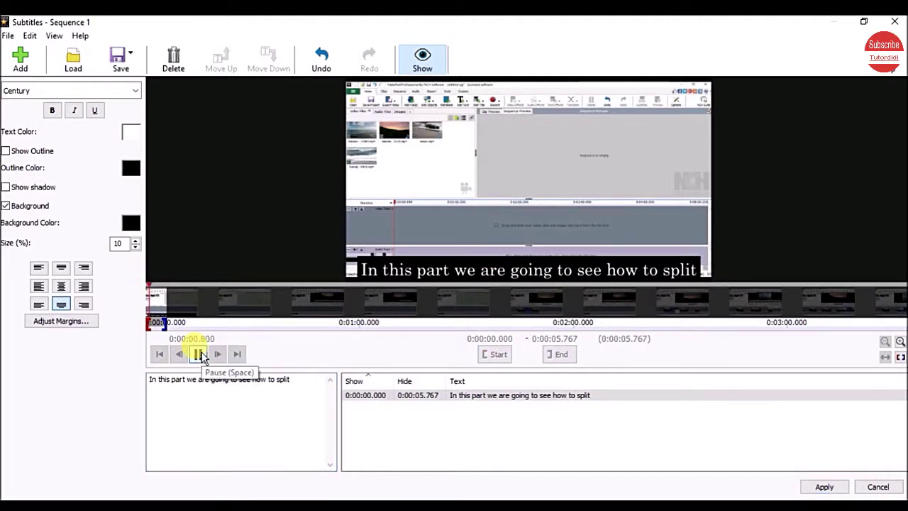
{"action": "left_click", "coordinate": [199, 354]}
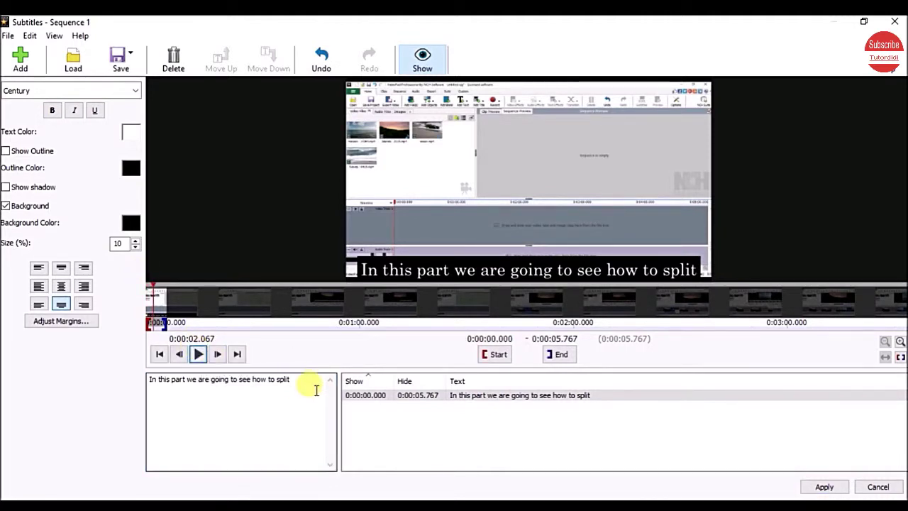
{"action": "left_click", "coordinate": [200, 353]}
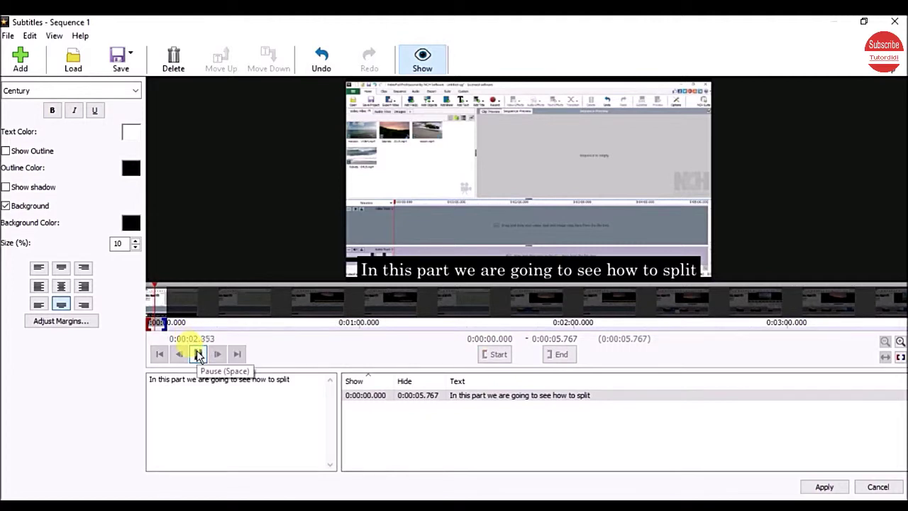
{"action": "left_click", "coordinate": [199, 353]}
Step: Finish the line with 'or trim the video in Videopoad.' and end it at 0:00:04.698
{"action": "left_click", "coordinate": [307, 380]}
{"action": "type", "text": "or trim"}
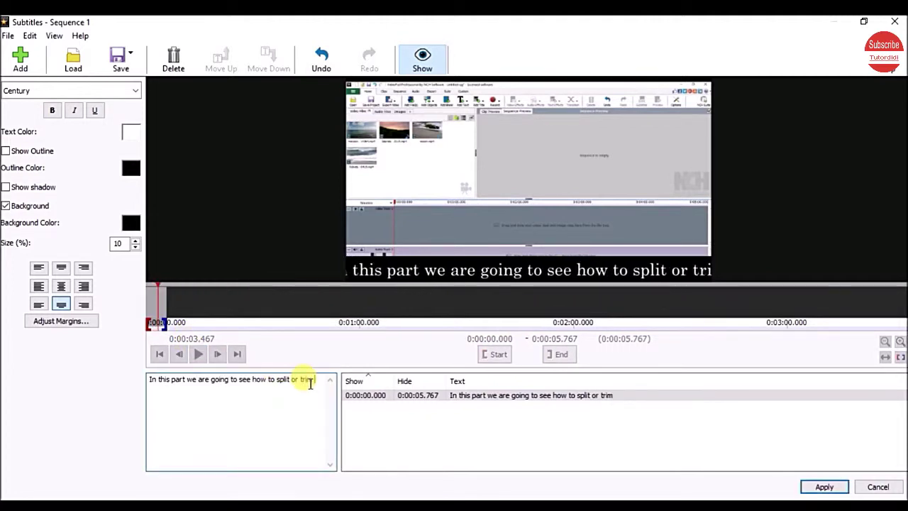
{"action": "type", "text": " the video in Videopoad."}
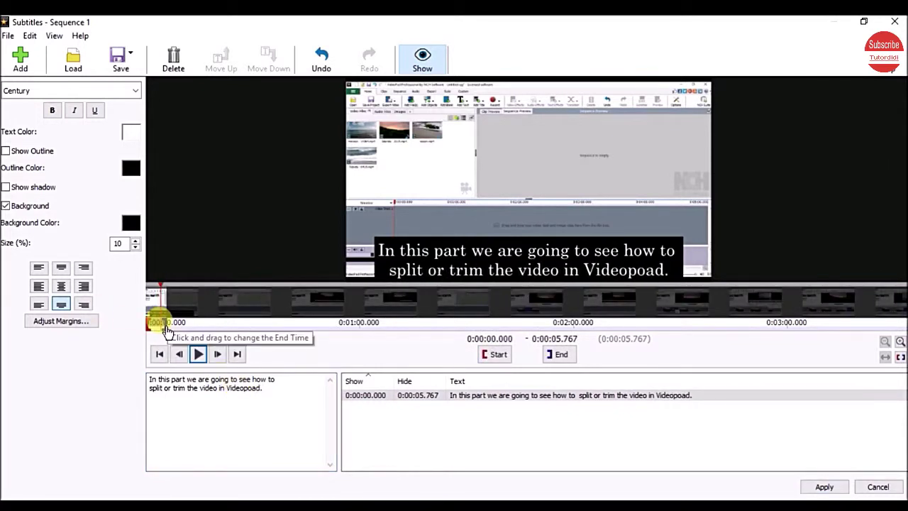
{"action": "mouse_move", "coordinate": [165, 329]}
{"action": "left_mouse_down"}
{"action": "mouse_move", "coordinate": [188, 327]}
{"action": "mouse_move", "coordinate": [170, 324]}
{"action": "left_mouse_up"}
{"action": "left_click", "coordinate": [198, 354]}
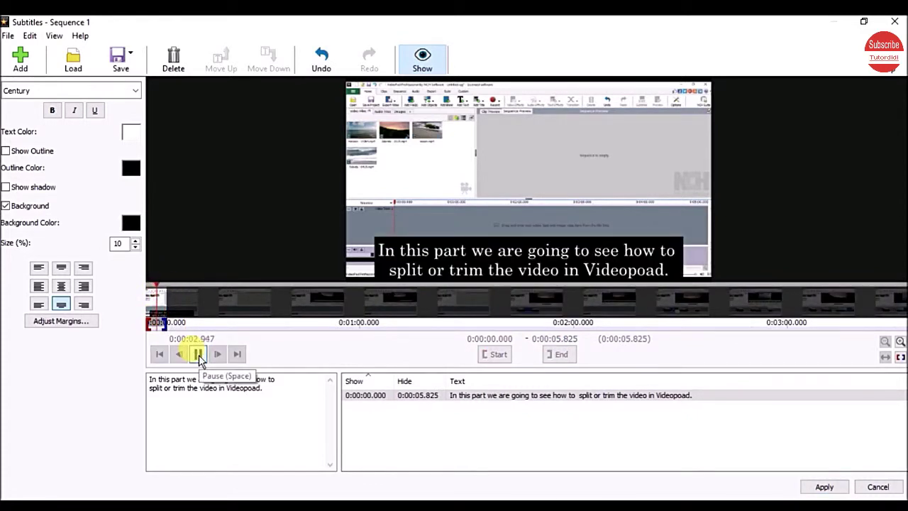
{"action": "left_click", "coordinate": [198, 354]}
{"action": "left_click_drag", "start_coordinate": [162, 317], "coordinate": [159, 322]}
{"action": "left_click", "coordinate": [197, 354]}
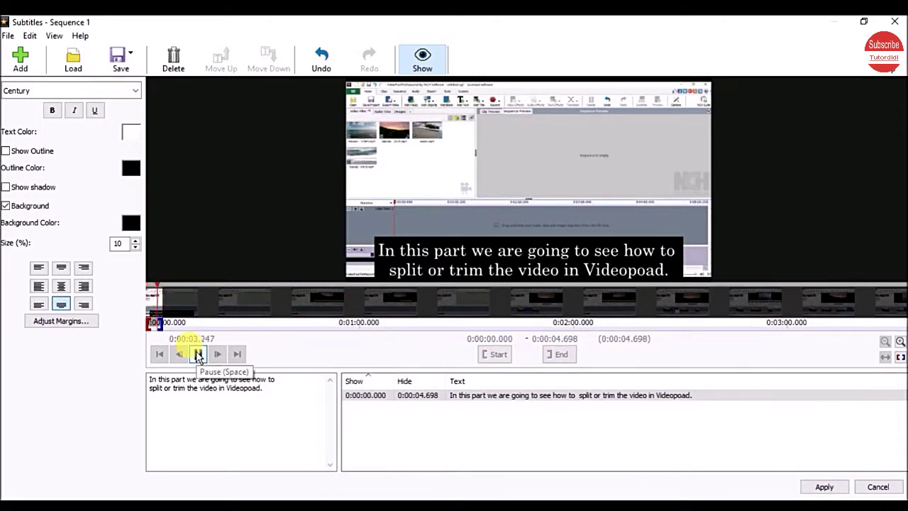
{"action": "left_click", "coordinate": [197, 354]}
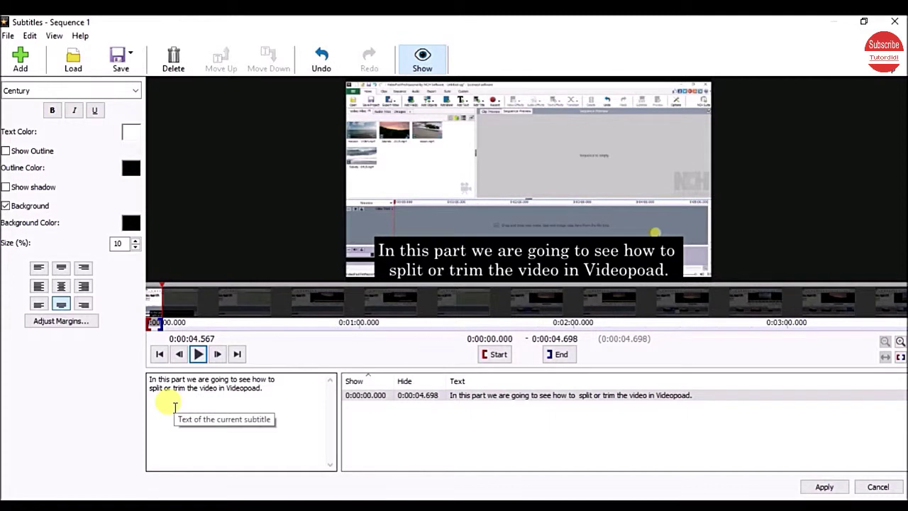
Step: Add a new subtitle at 0:00:07.433 reading 'It is really important thing to learn when'
{"action": "left_click", "coordinate": [22, 64]}
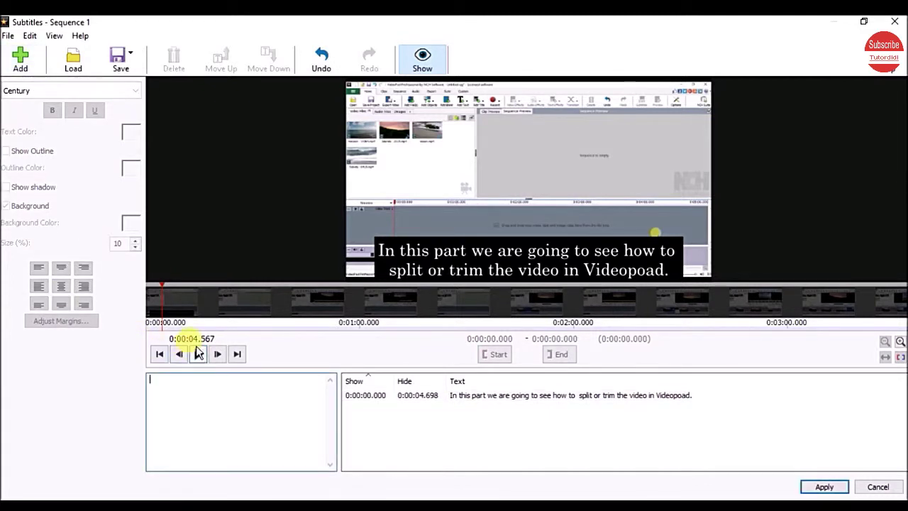
{"action": "left_click", "coordinate": [198, 354]}
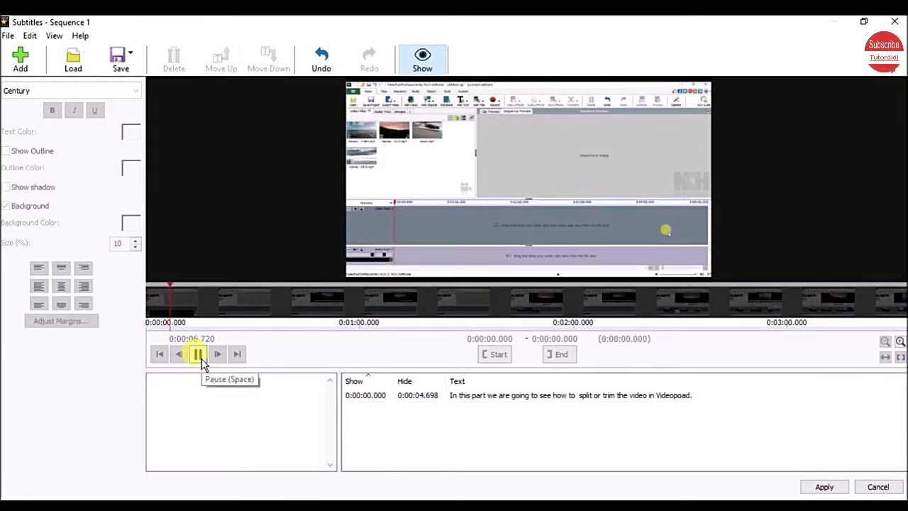
{"action": "left_click", "coordinate": [198, 354]}
{"action": "left_click", "coordinate": [207, 398]}
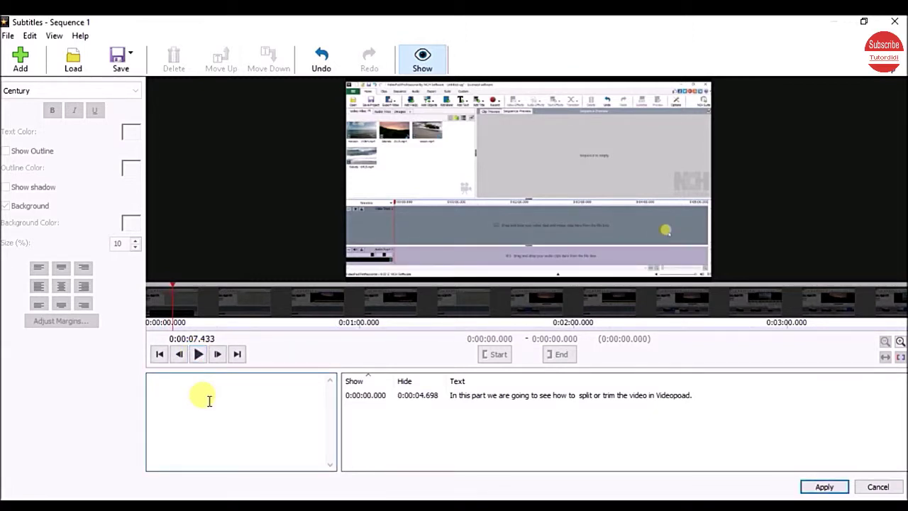
{"action": "type", "text": "It is really important thing to learn when"}
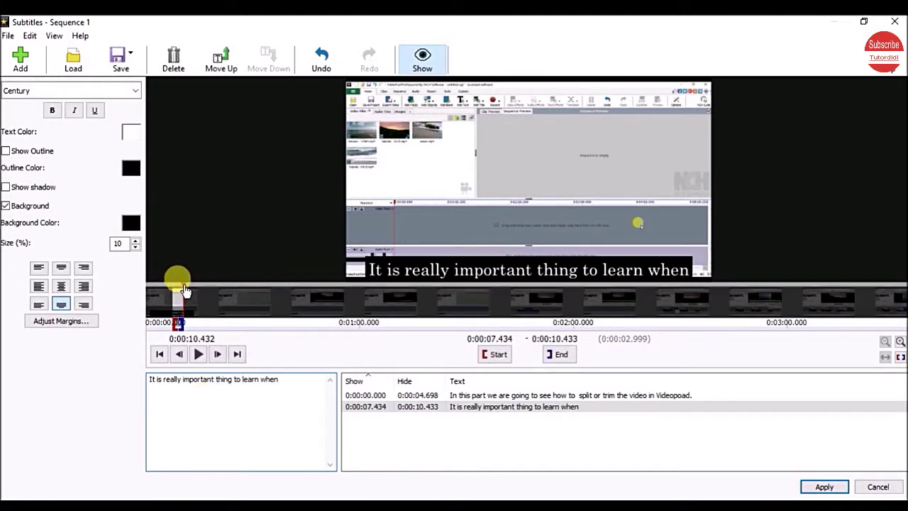
Step: Move the second subtitle's start earlier, add 'you want to delete only part of the video clip', and end it at 0:00:09.959
{"action": "left_click_drag", "start_coordinate": [171, 320], "coordinate": [167, 320]}
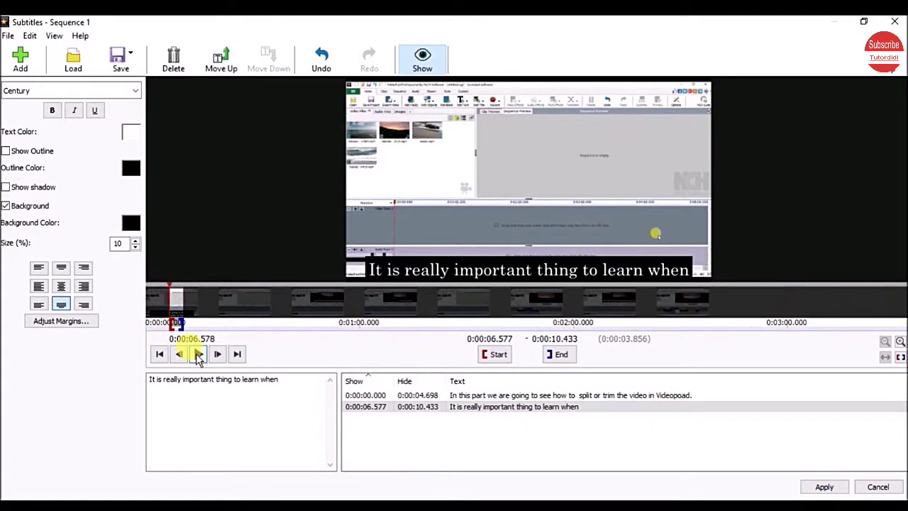
{"action": "left_click", "coordinate": [198, 356]}
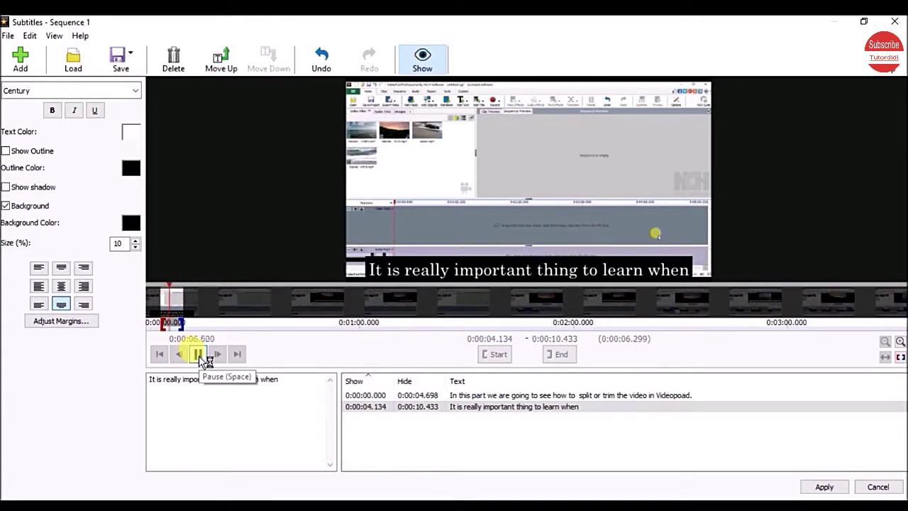
{"action": "left_click", "coordinate": [293, 380]}
{"action": "type", "text": "you wan"}
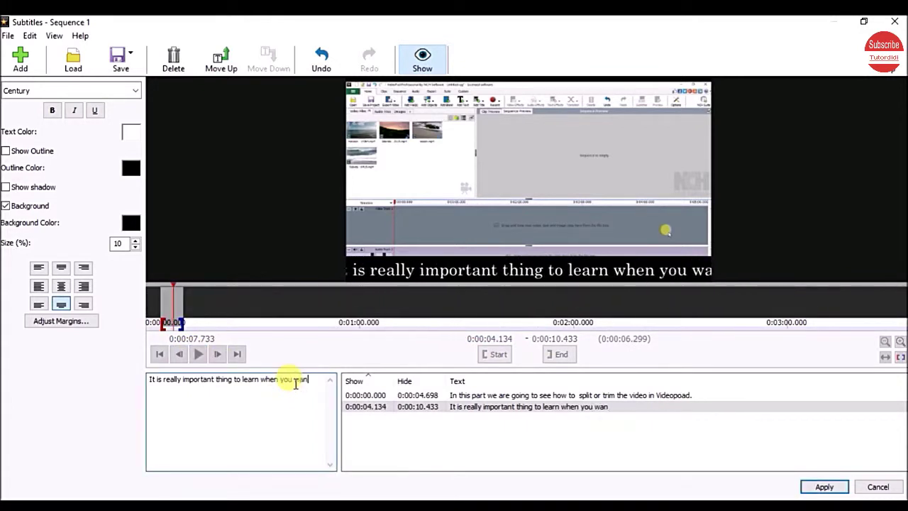
{"action": "type", "text": "t to delete "}
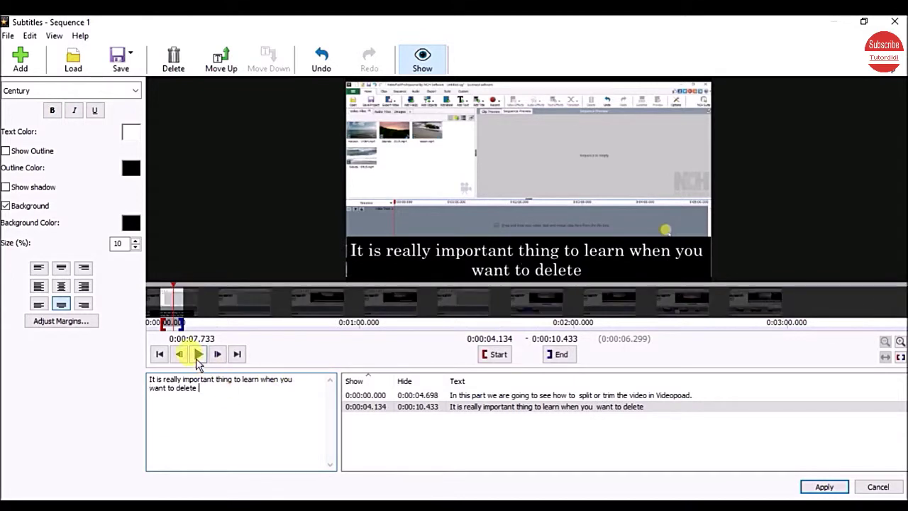
{"action": "type", "text": "only part of the video clip"}
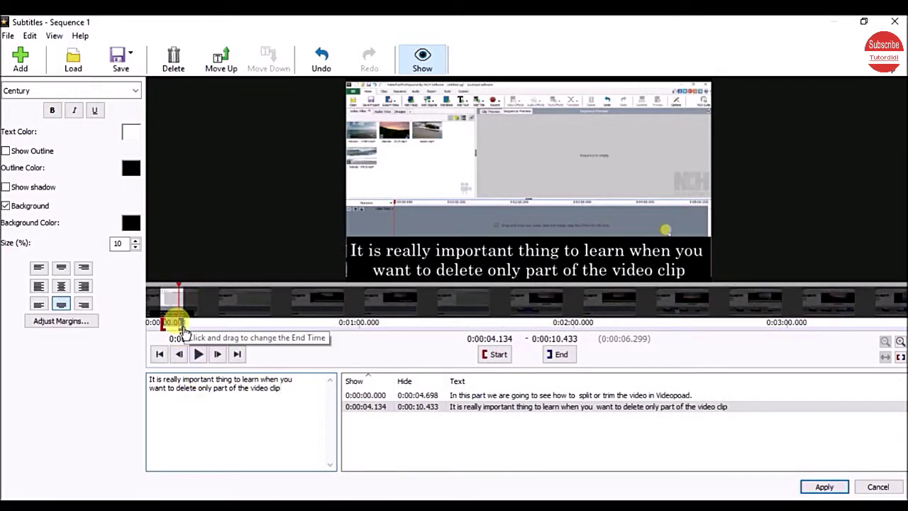
{"action": "left_click_drag", "start_coordinate": [182, 330], "coordinate": [181, 331]}
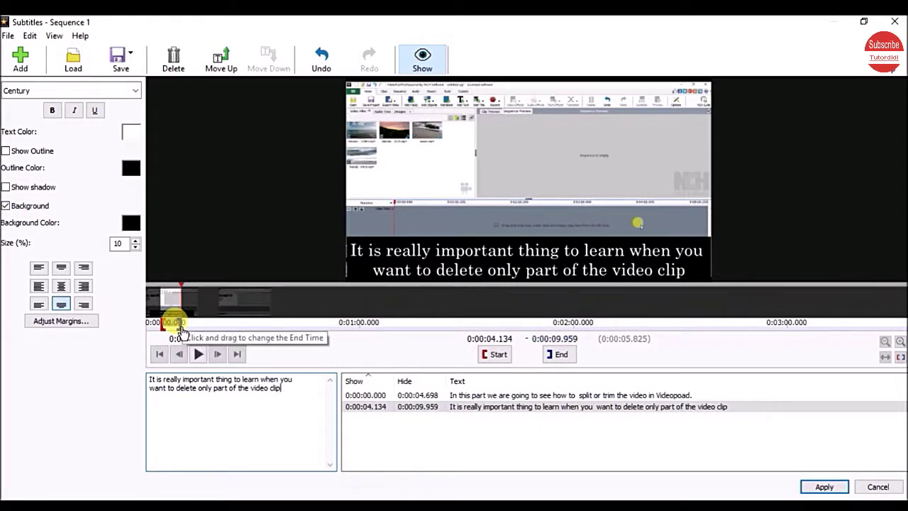
Step: Add a third subtitle 'or if you want to change the beginning and end point of the video clip', ending 0:00:14.281
{"action": "left_click", "coordinate": [20, 60]}
{"action": "type", "text": "or if you want to change the beginning and end point"}
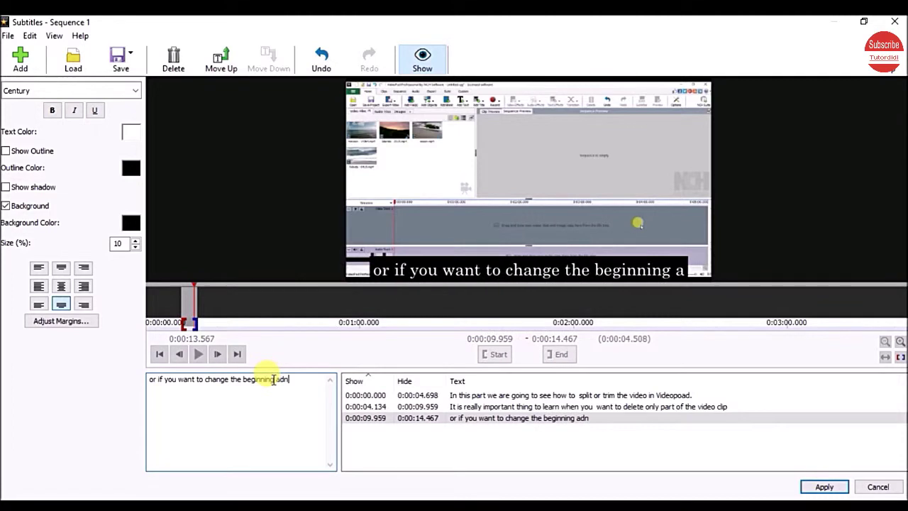
{"action": "type", "text": " of the video clip"}
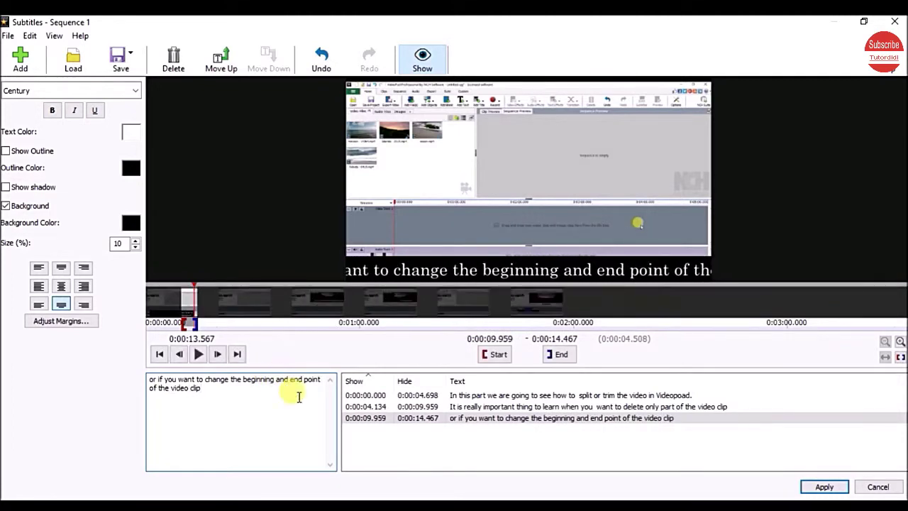
{"action": "left_click_drag", "start_coordinate": [197, 329], "coordinate": [197, 329]}
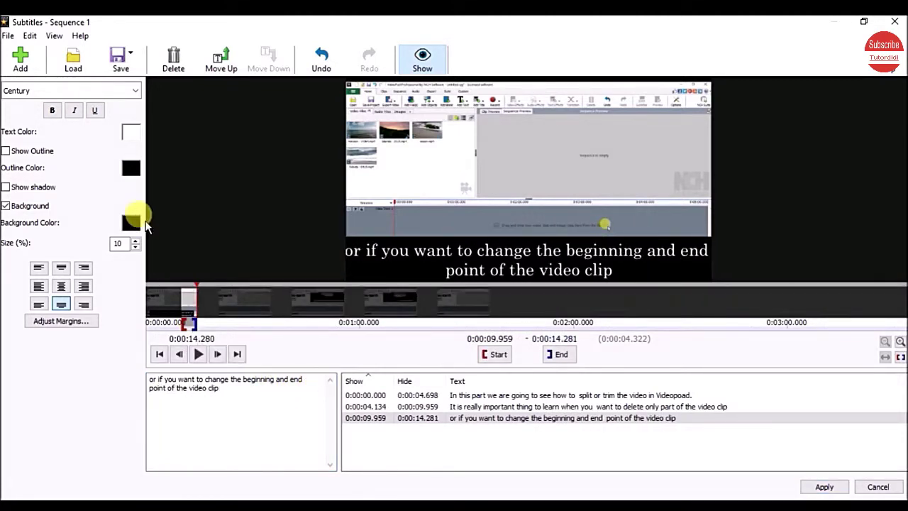
Step: Add a fourth subtitle 'or if you want to insert other video clips in the middle part of the video' starting 0:00:13.905, then rewind
{"action": "left_click", "coordinate": [20, 62]}
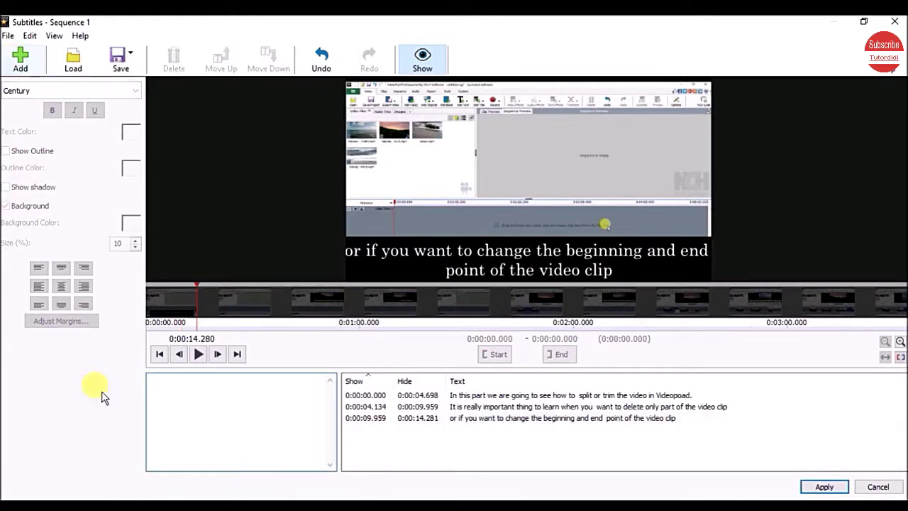
{"action": "type", "text": "or if you want to insert other video clip"}
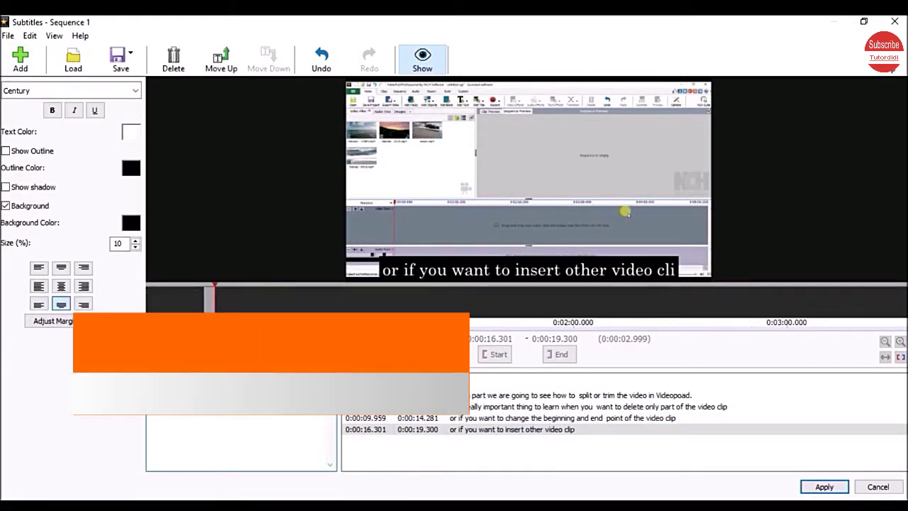
{"action": "type", "text": "s in the middle part of the video"}
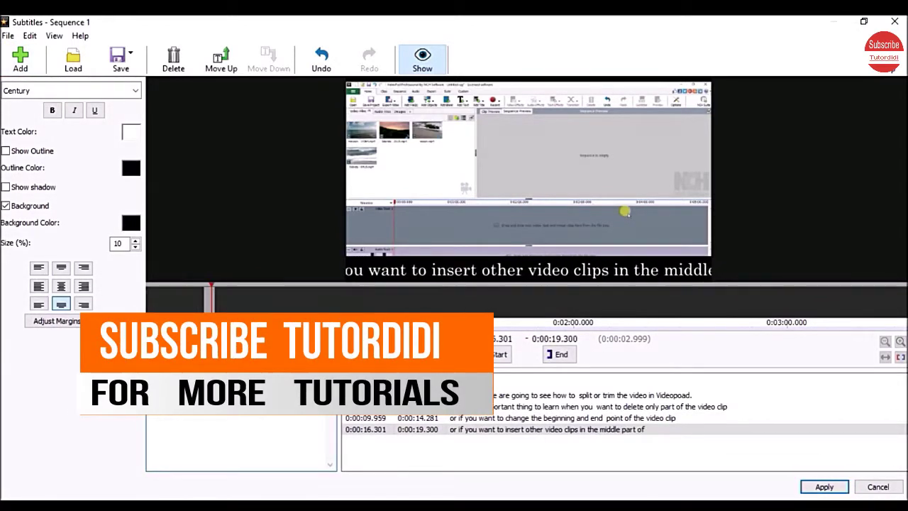
{"action": "left_click_drag", "start_coordinate": [204, 322], "coordinate": [199, 323]}
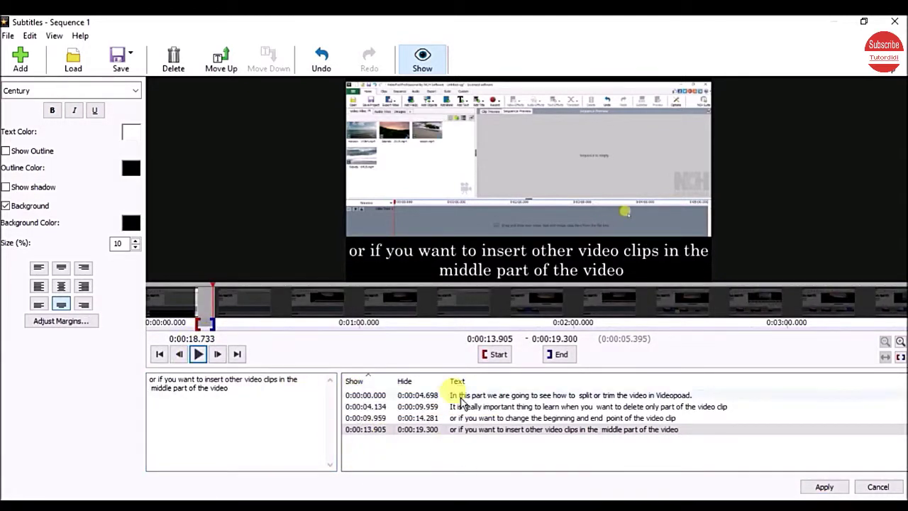
{"action": "left_click", "coordinate": [454, 394]}
{"action": "left_click", "coordinate": [197, 355]}
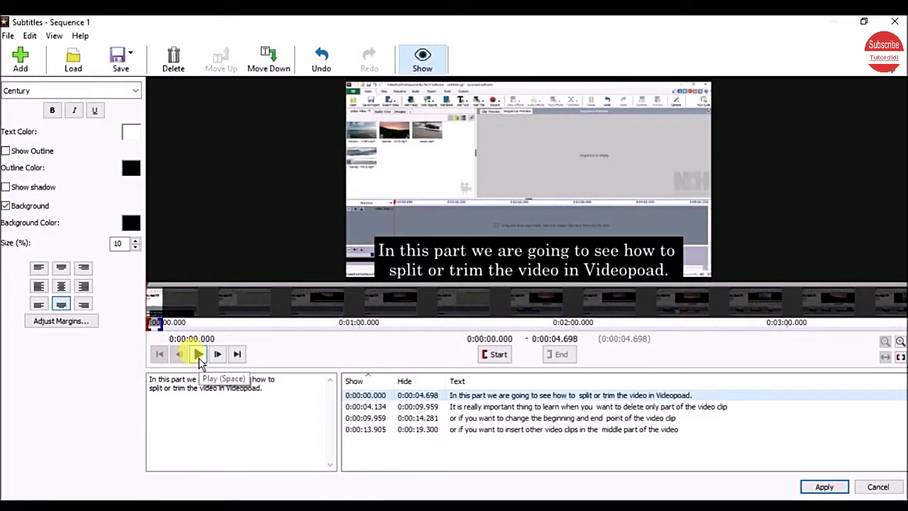
Step: Review the subtitles in playback, then insert 'the' before 'end' in the third subtitle
{"action": "left_click", "coordinate": [198, 354]}
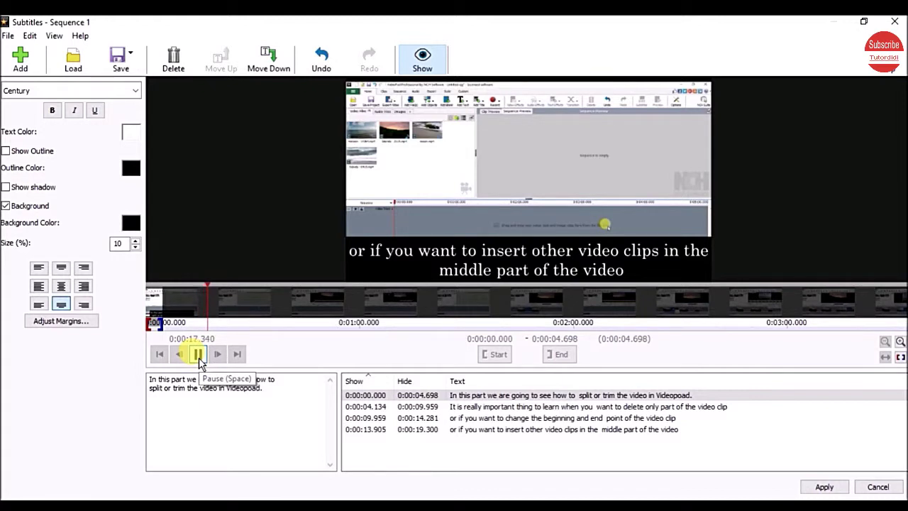
{"action": "left_click", "coordinate": [198, 356]}
{"action": "left_click", "coordinate": [551, 406]}
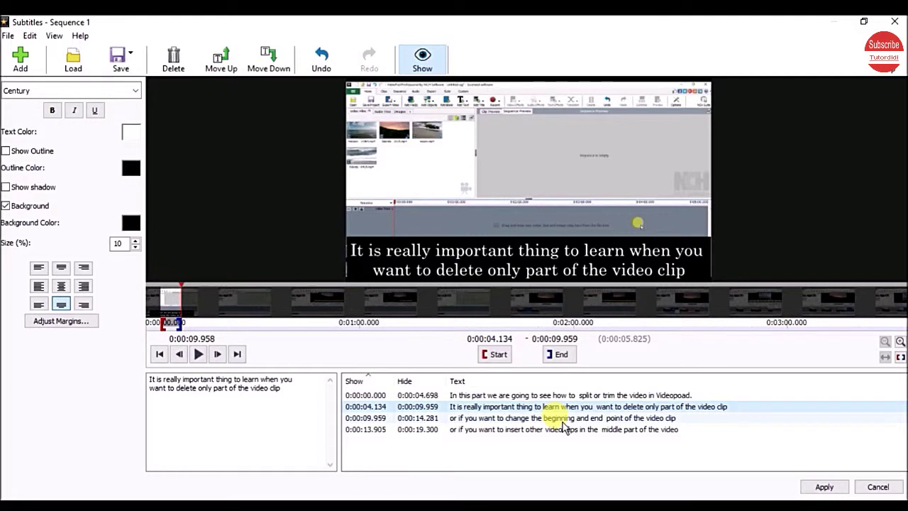
{"action": "left_click", "coordinate": [560, 418]}
{"action": "left_click", "coordinate": [291, 378]}
{"action": "type", "text": "the beginning and the end"}
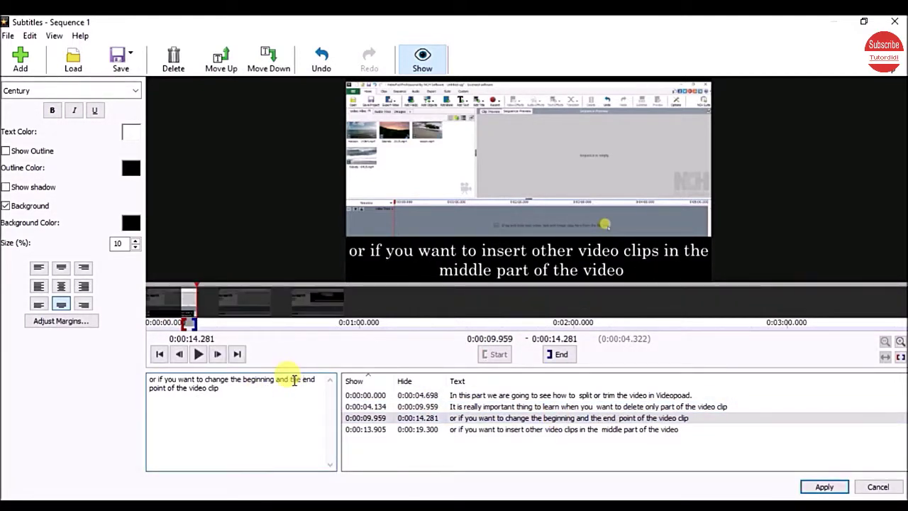
{"action": "left_click", "coordinate": [454, 429]}
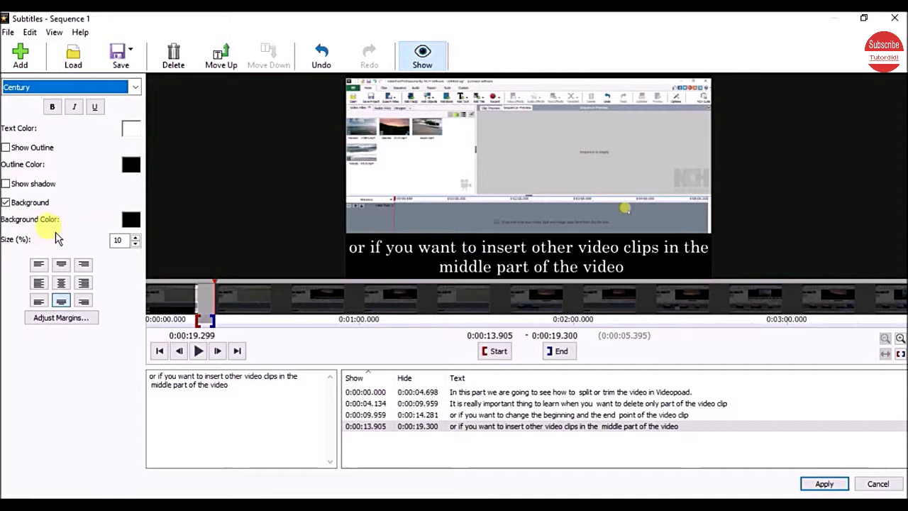
Step: Save the subtitles as an SRT (SubRip) file named 'splittrim video' and accept the format warning
{"action": "left_click", "coordinate": [119, 57]}
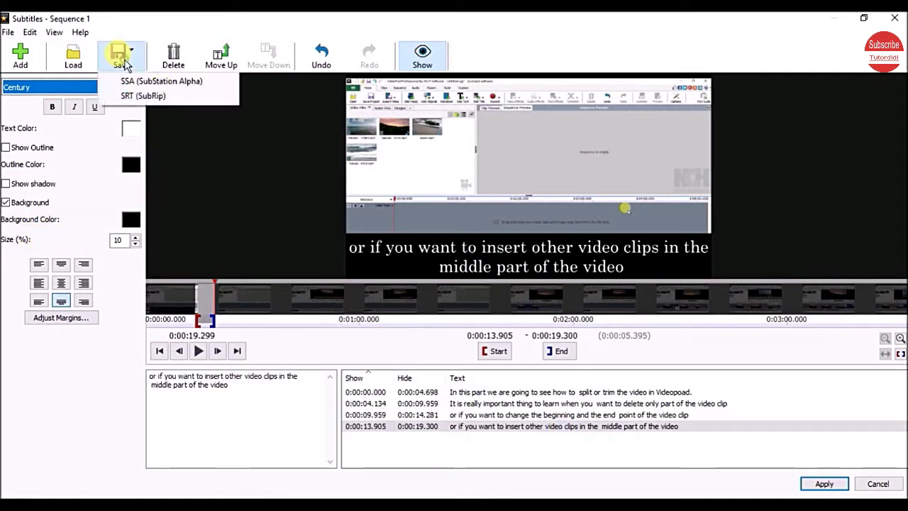
{"action": "left_click", "coordinate": [169, 98]}
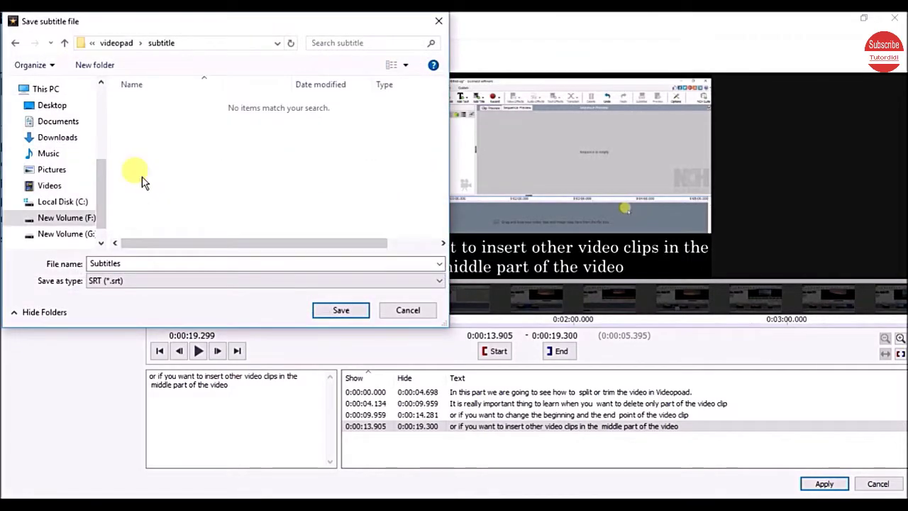
{"action": "left_click", "coordinate": [152, 263]}
{"action": "type", "text": "splittrim video"}
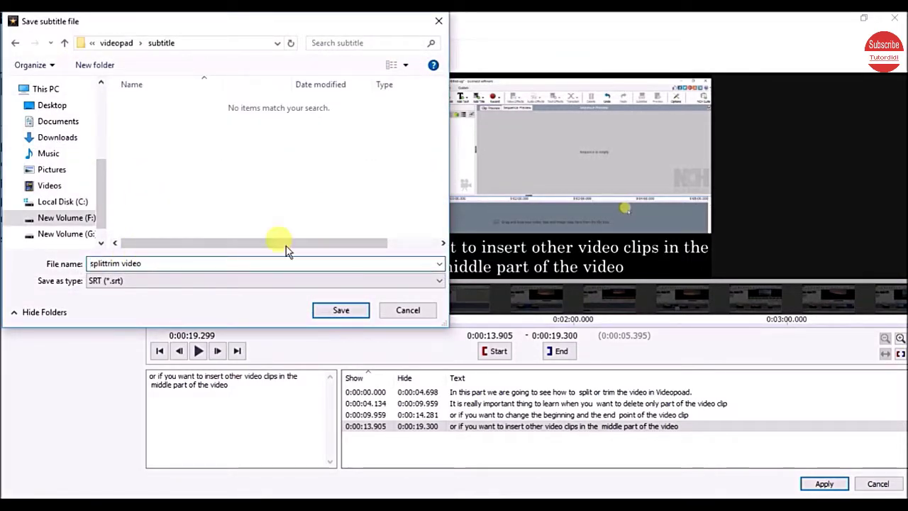
{"action": "left_click", "coordinate": [346, 317]}
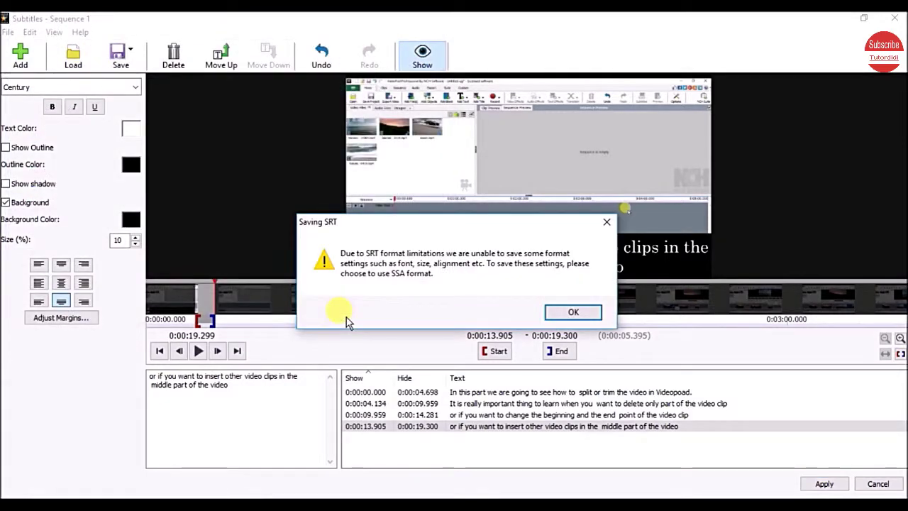
{"action": "left_click", "coordinate": [573, 313]}
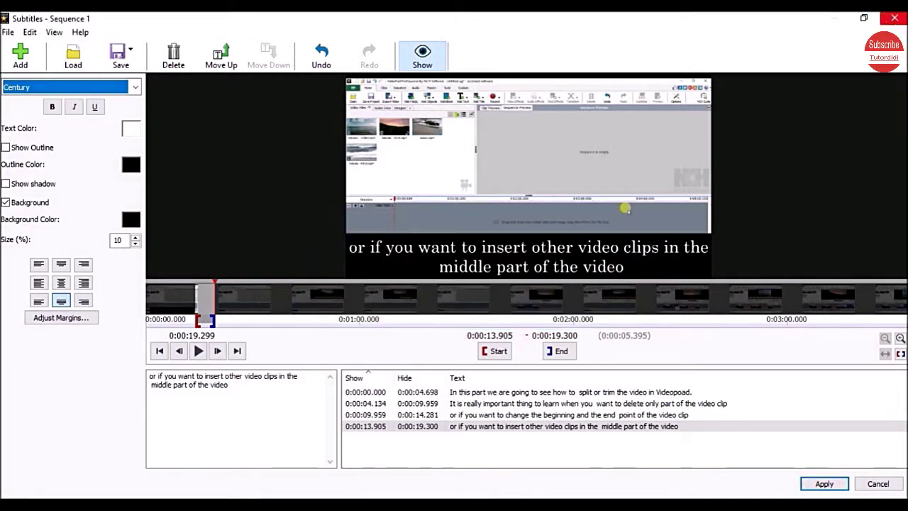
{"action": "left_click", "coordinate": [893, 18]}
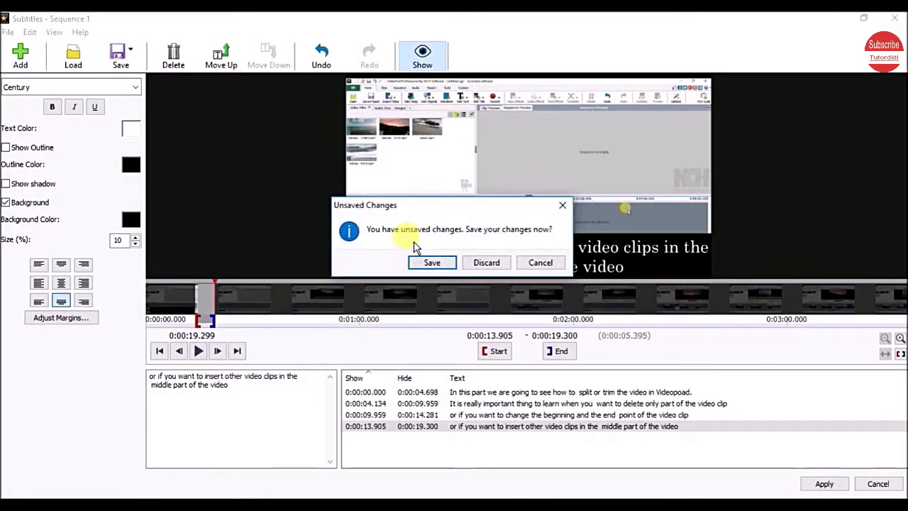
Step: Keep the subtitle changes, preview the sequence with subtitles showing, and reopen the Subtitles window
{"action": "left_click", "coordinate": [431, 263]}
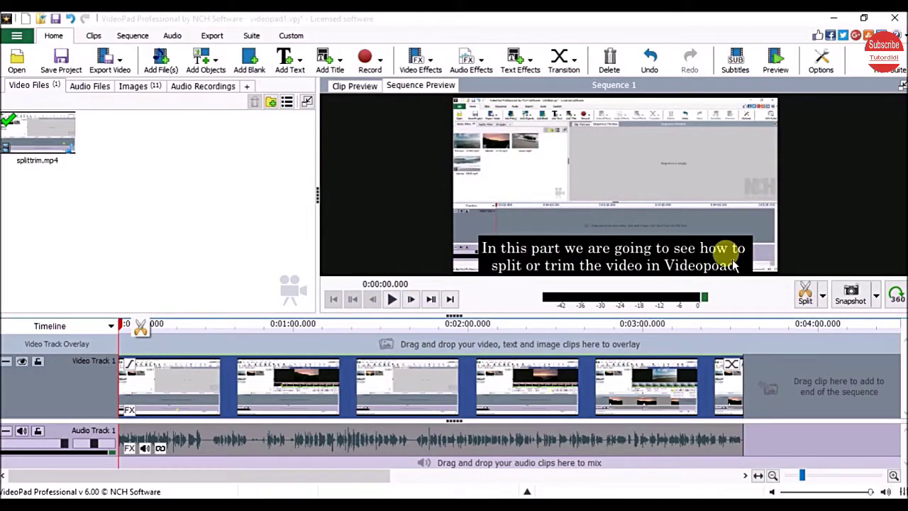
{"action": "left_click", "coordinate": [392, 298]}
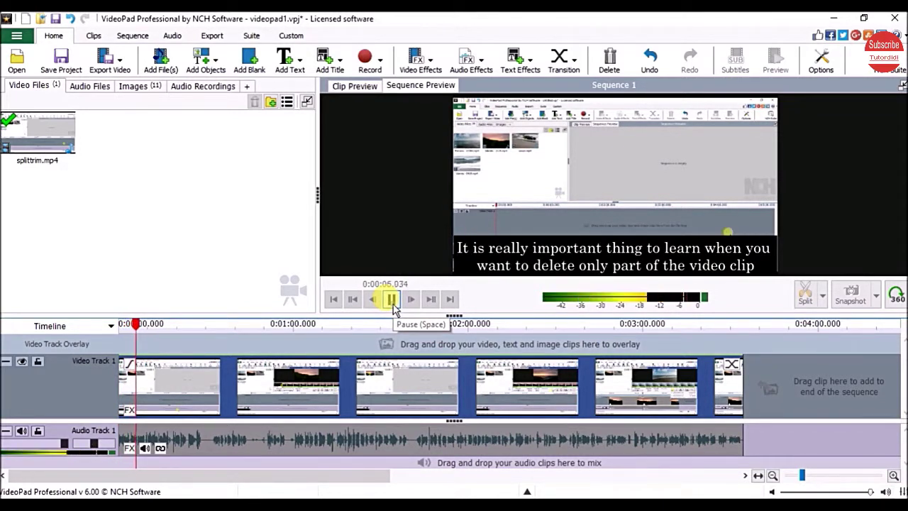
{"action": "left_click", "coordinate": [391, 298]}
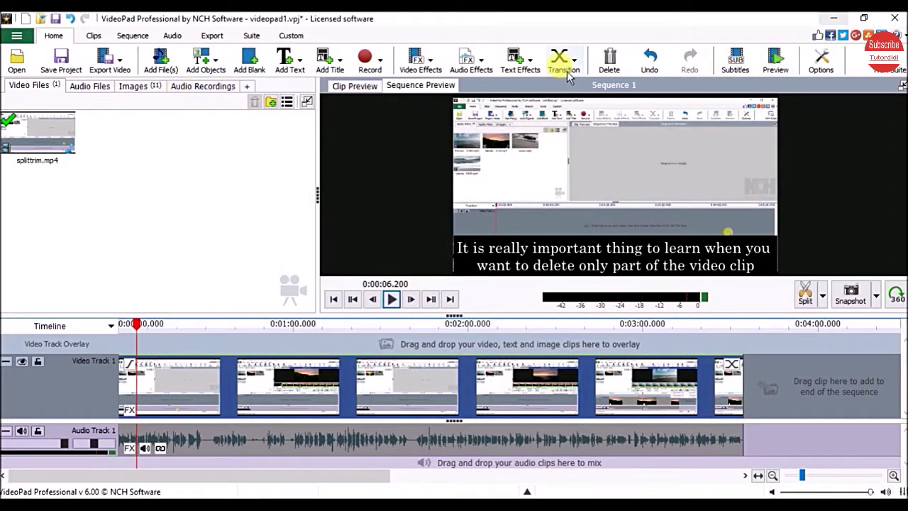
{"action": "left_click", "coordinate": [726, 71]}
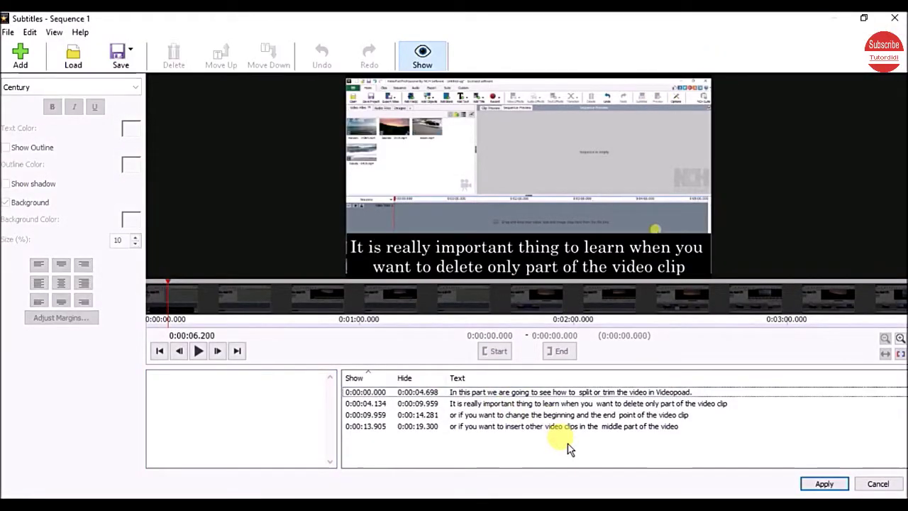
Step: Select all four subtitles, delete them, and apply the empty list to Sequence 1
{"action": "key", "text": "ctrl+a"}
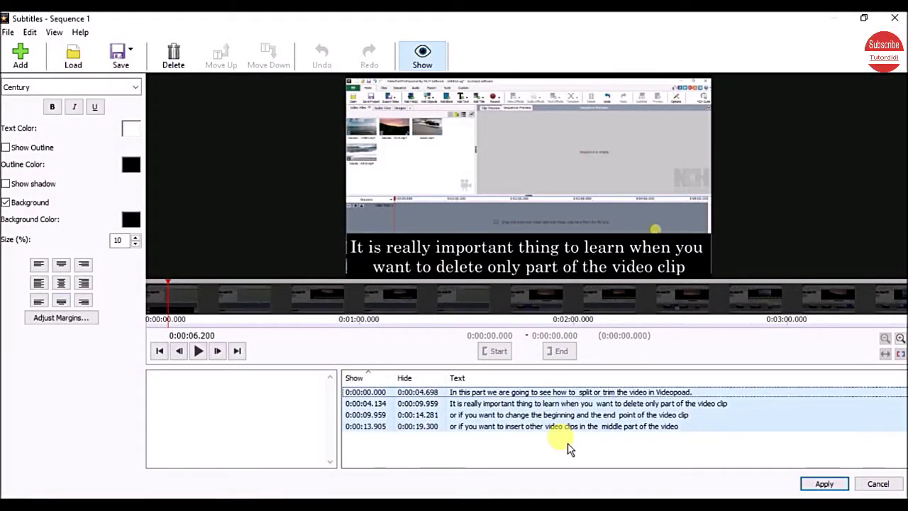
{"action": "key", "text": "Delete"}
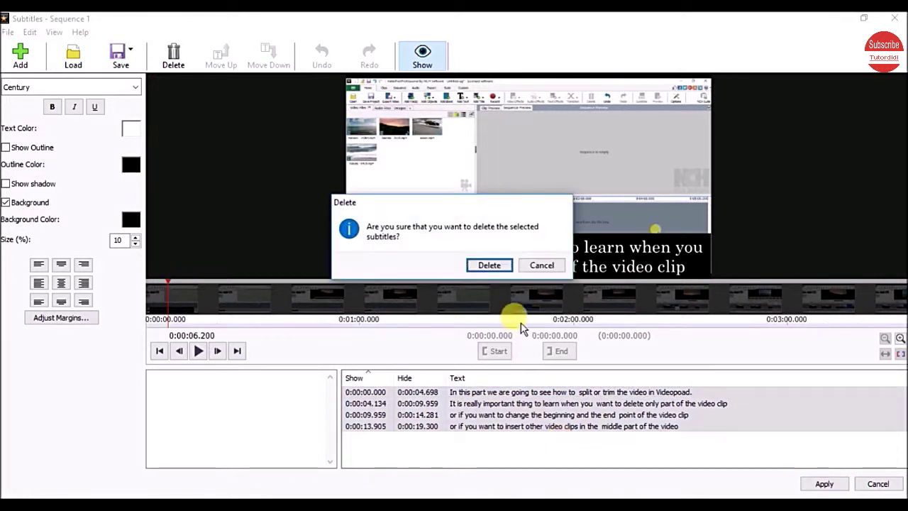
{"action": "left_click", "coordinate": [488, 266]}
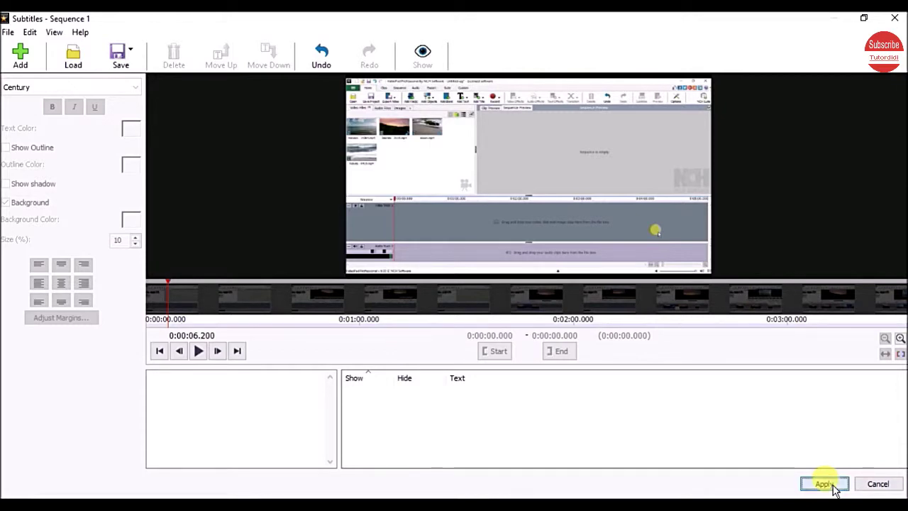
{"action": "left_click", "coordinate": [824, 484]}
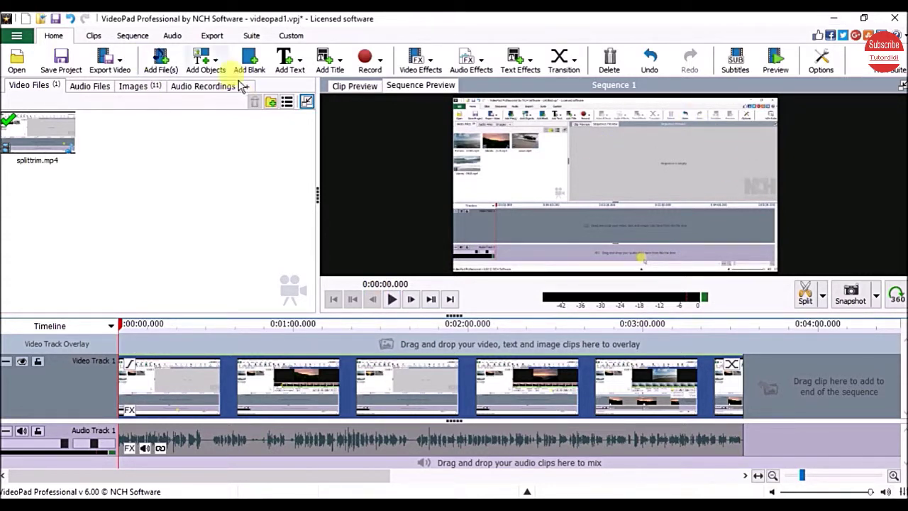
Step: Load the 'splittrim video' SRT file in the Subtitles window and apply its four subtitles to the sequence
{"action": "left_click", "coordinate": [735, 67]}
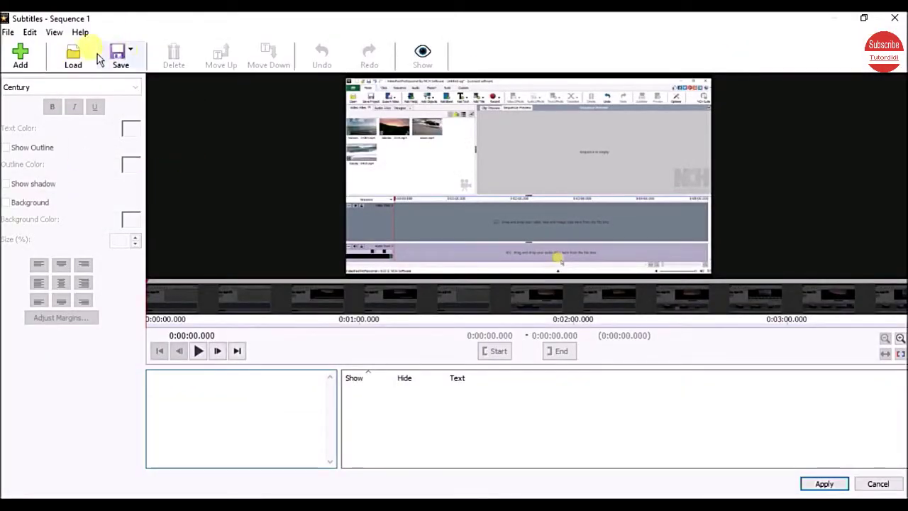
{"action": "left_click", "coordinate": [78, 63]}
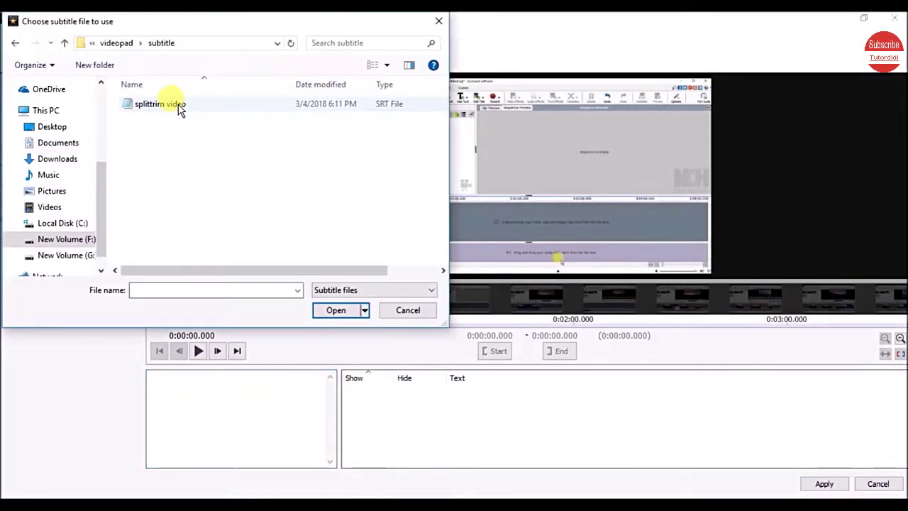
{"action": "left_click", "coordinate": [177, 105]}
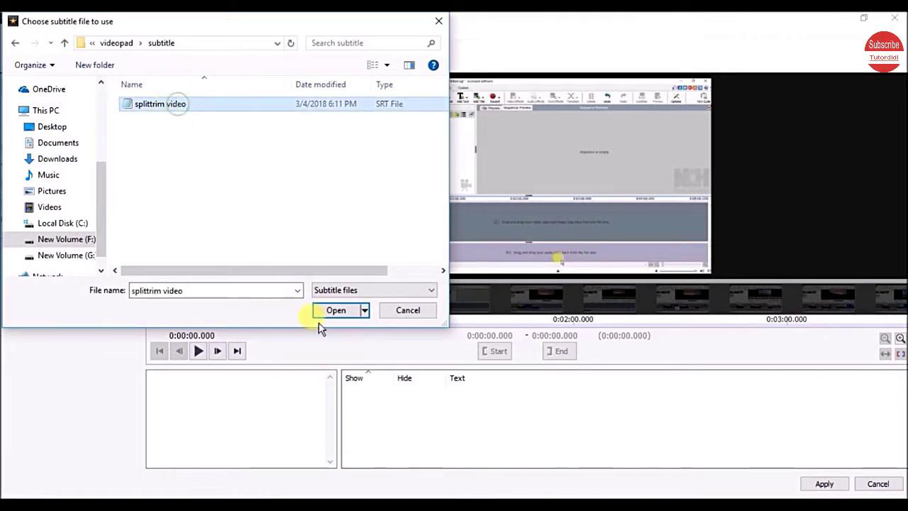
{"action": "left_click", "coordinate": [337, 310]}
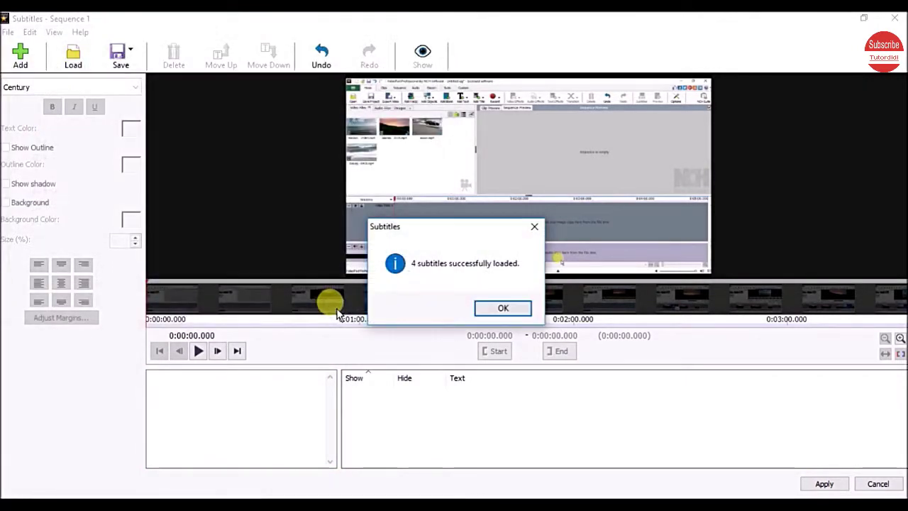
{"action": "left_click", "coordinate": [505, 309]}
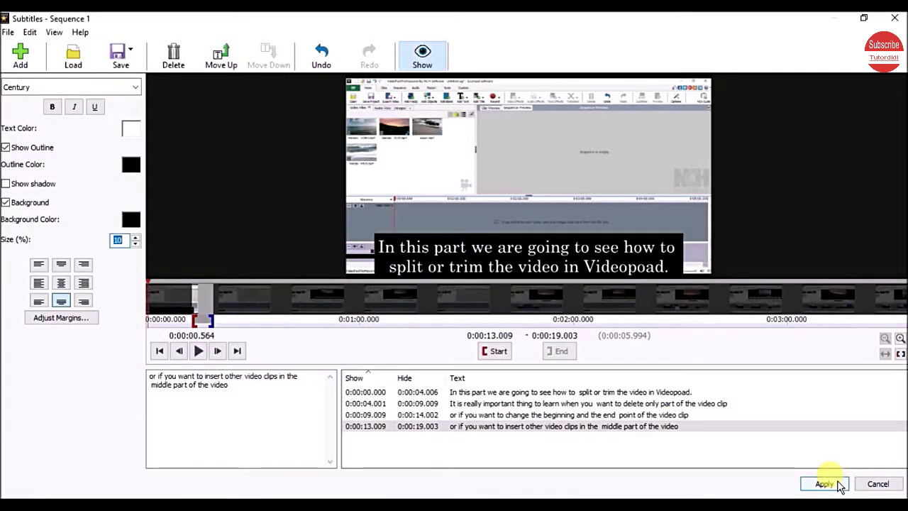
{"action": "left_click", "coordinate": [824, 483]}
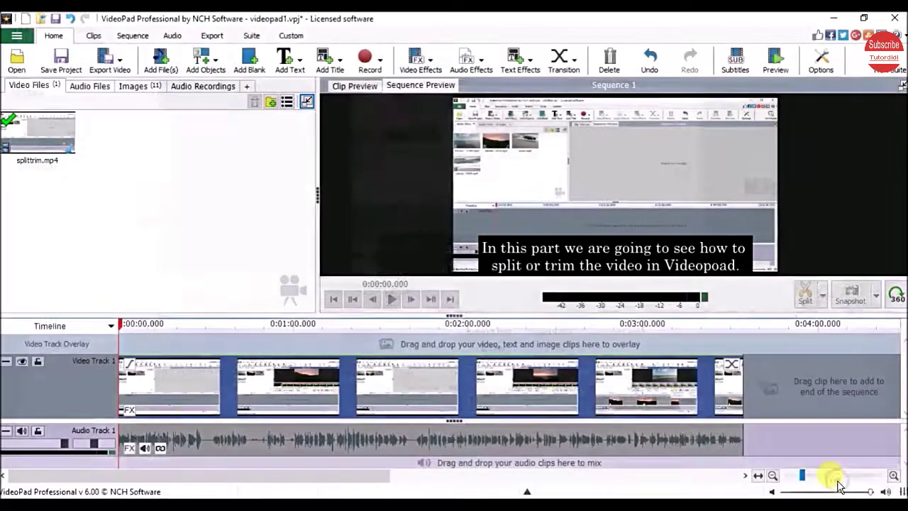